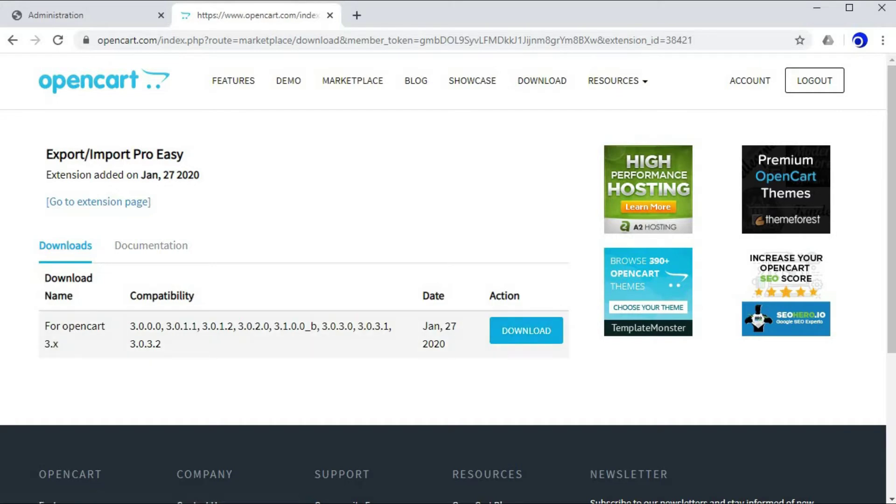
Step: Download Export/Import Pro Easy for OpenCart 3.x, then go back to the store's admin login tab
left_click(505, 335)
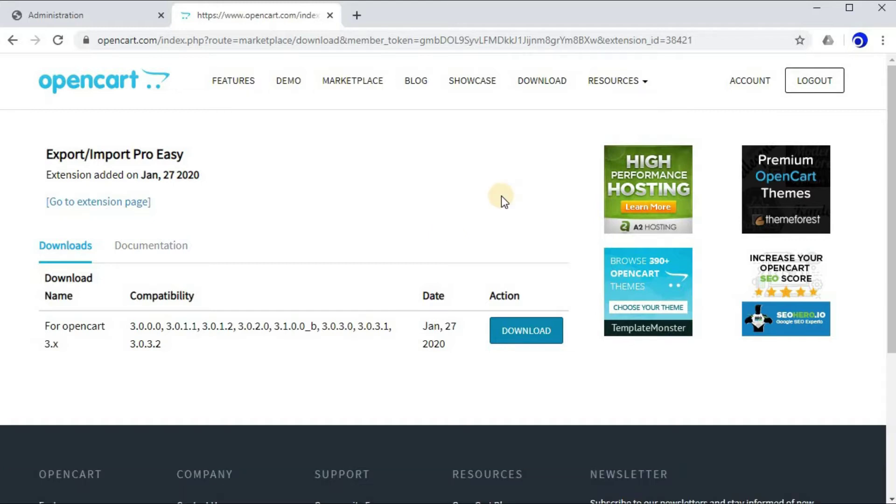
left_click(78, 18)
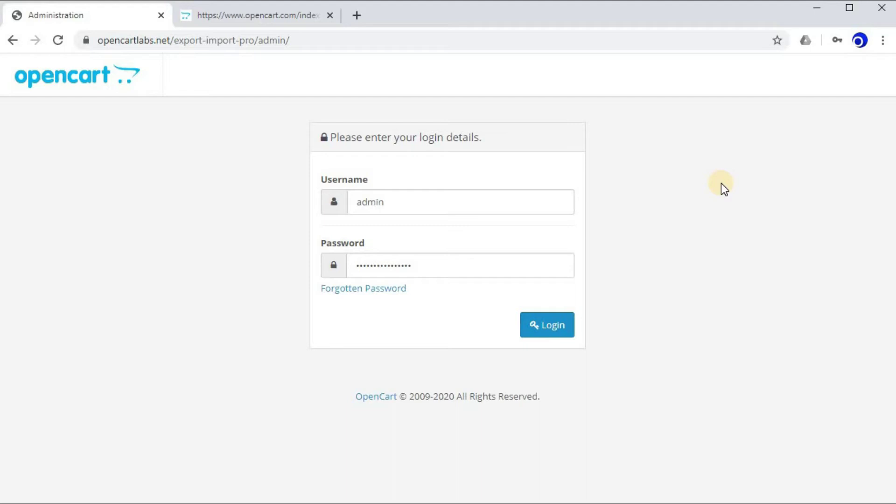
Step: Log in to the store admin, dismiss the password prompt, and expand the Extensions menu
left_click(570, 326)
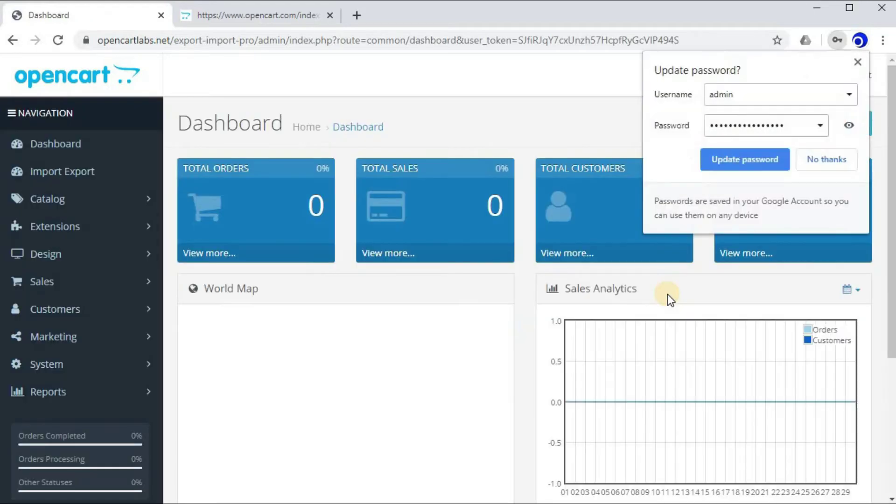
left_click(858, 62)
left_click(99, 227)
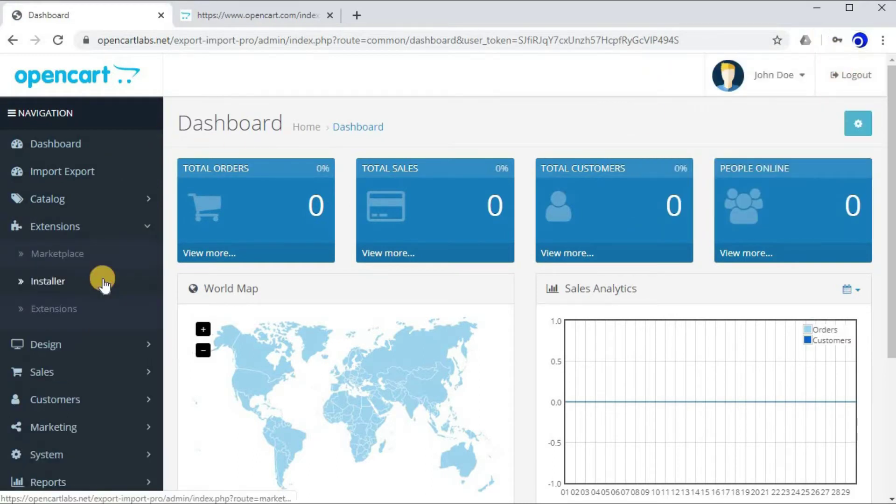
Step: Upload opencart_labs_import_export_3x.ocmod.zip through the Extension Installer
left_click(60, 286)
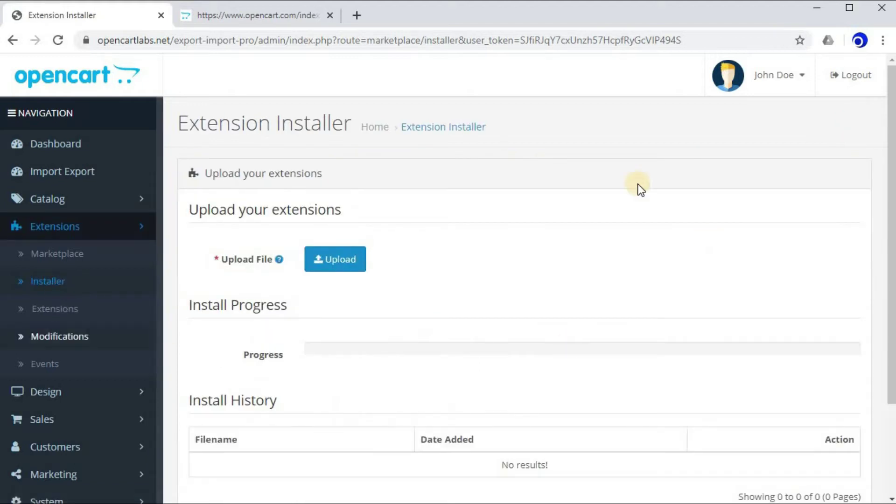
scroll(525, 197, "down", 1)
scroll(525, 197, "up", 1)
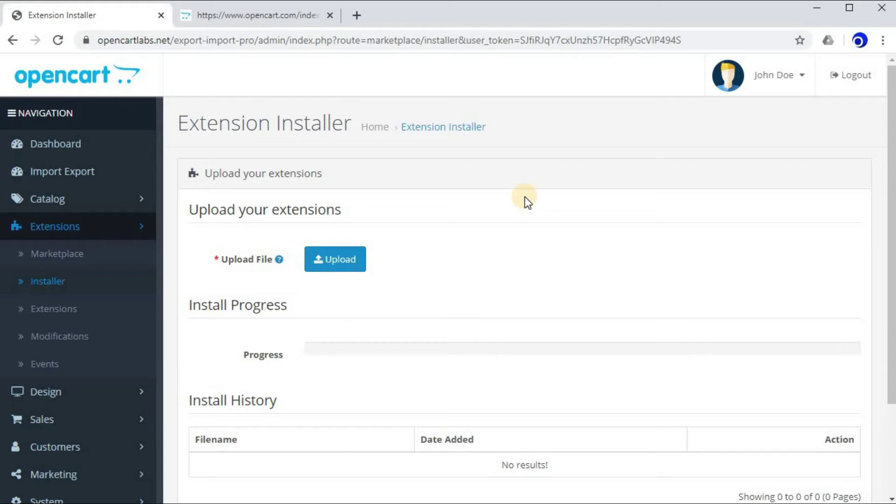
scroll(525, 197, "down", 3)
left_click(344, 146)
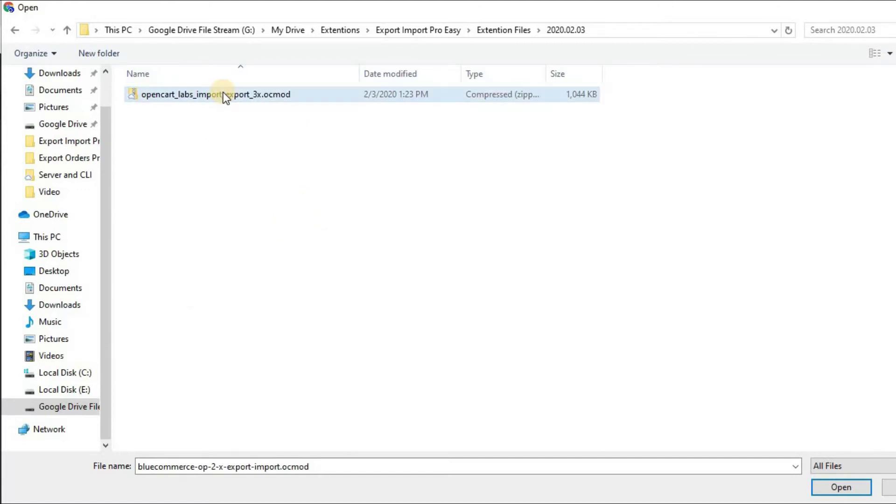
left_click(223, 94)
left_click(841, 487)
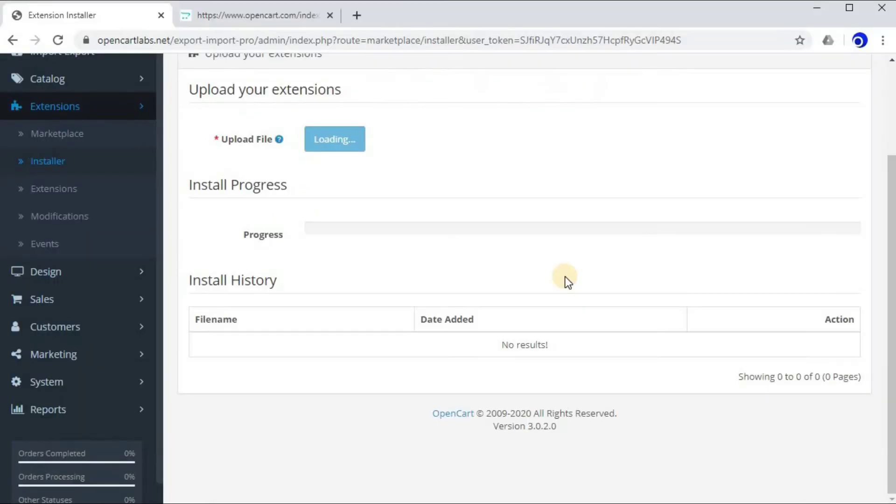
Step: Confirm the installed package is listed in the installer's install history
scroll(561, 276, "up", 2)
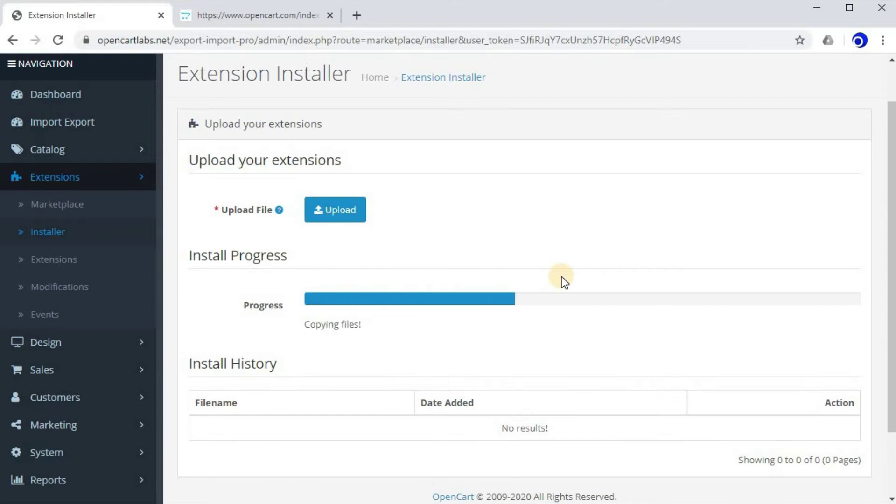
scroll(573, 267, "down", 2)
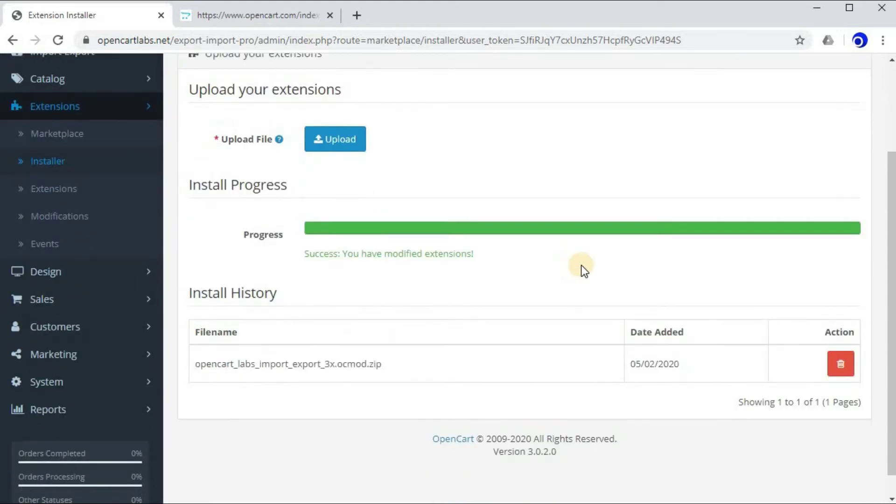
triple_click(327, 364)
left_click(500, 321)
scroll(500, 321, "up", 3)
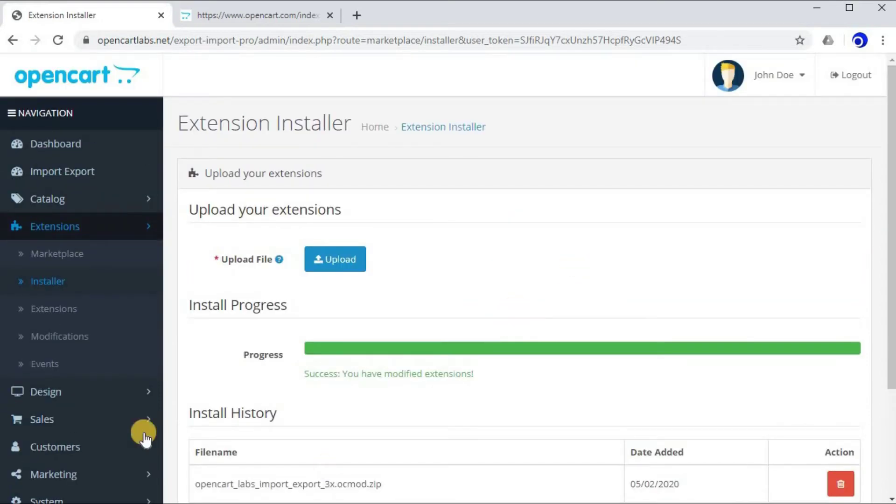
Step: In Modifications, clear and then refresh the modification cache, and collapse the Extensions menu
left_click(96, 338)
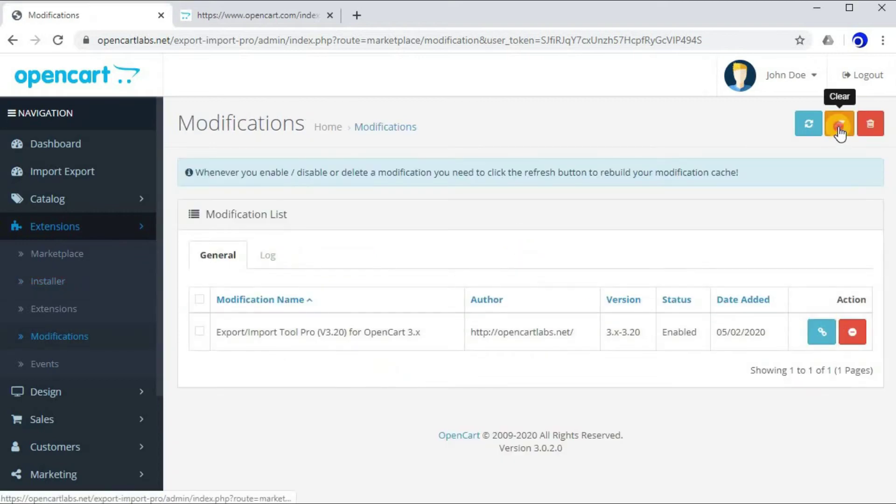
left_click(841, 136)
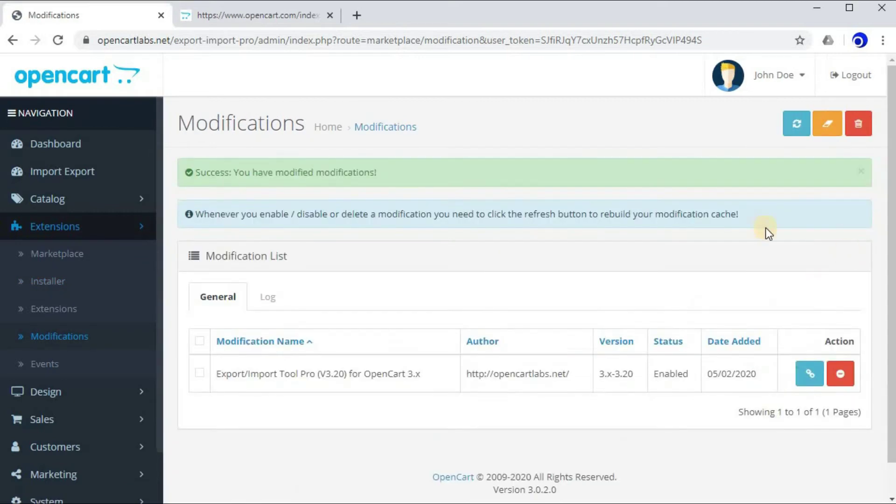
left_click(796, 124)
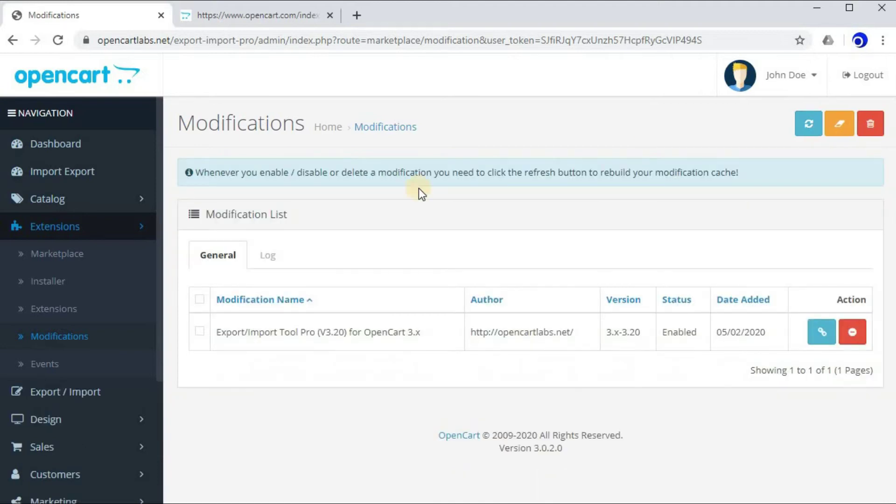
left_click(140, 224)
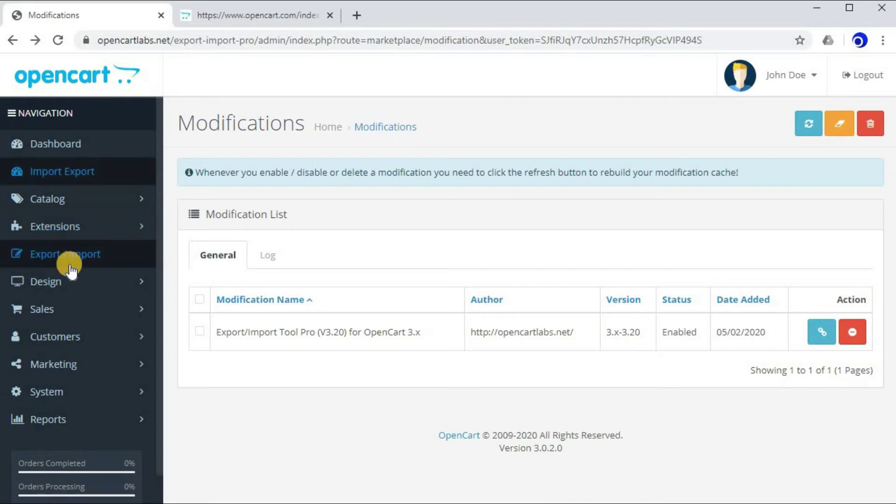
Step: Review the Export tab options on the new Export / Import page, then return to the Dashboard
left_click(67, 260)
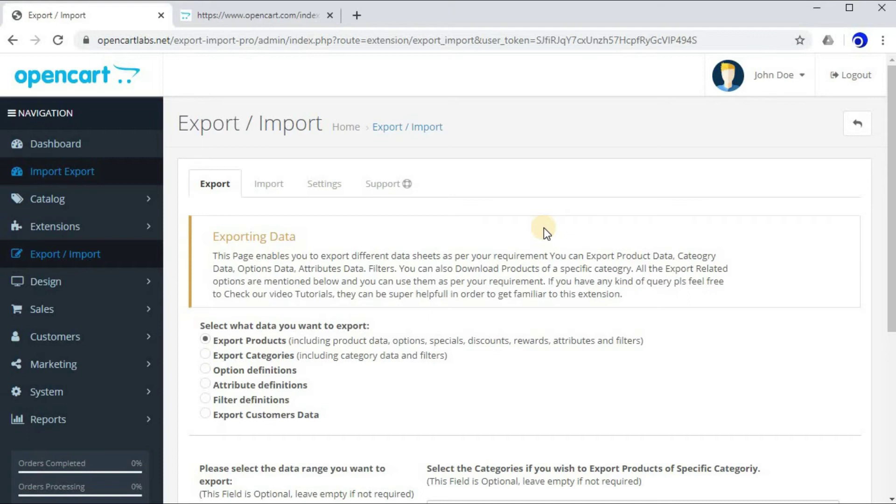
scroll(531, 225, "down", 5)
scroll(531, 224, "up", 3)
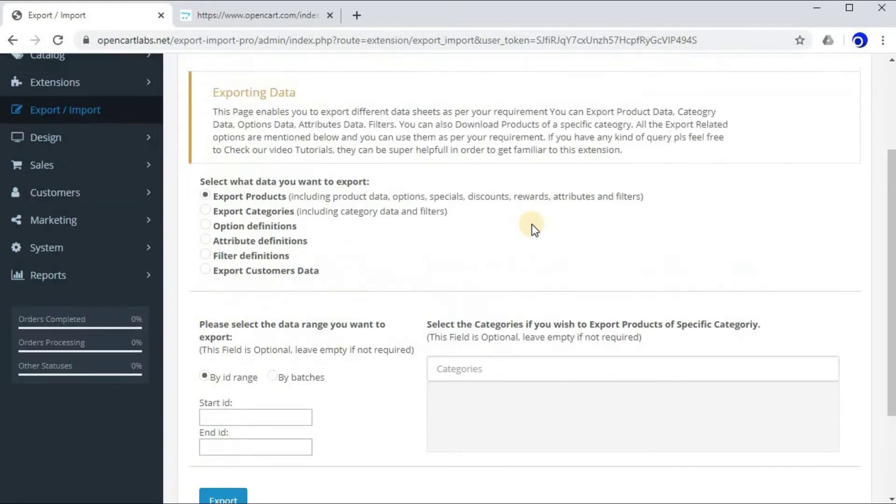
scroll(349, 234, "down", 2)
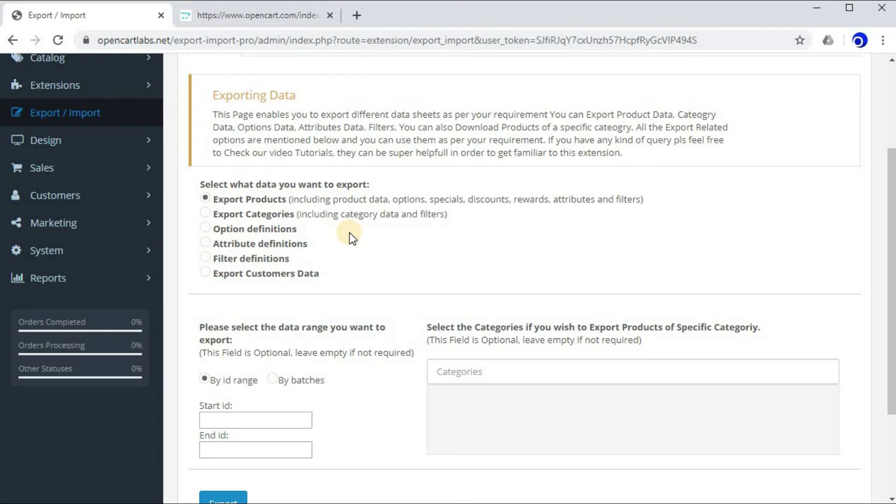
scroll(349, 234, "down", 3)
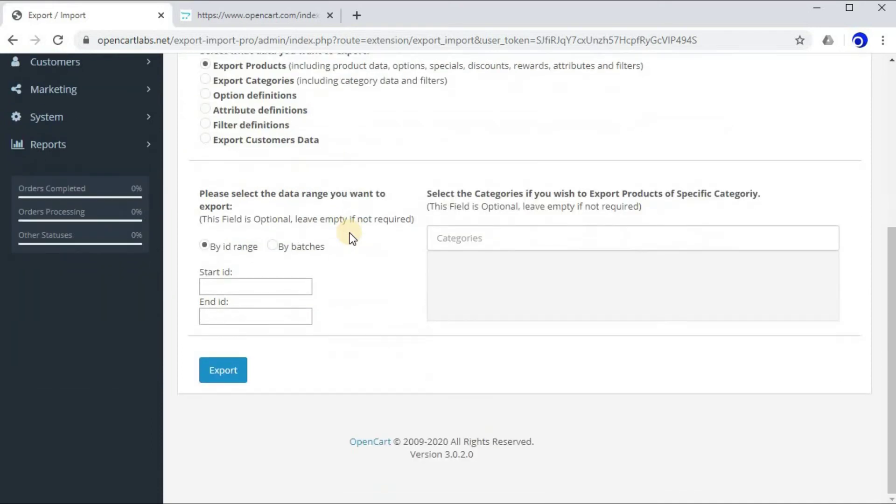
scroll(349, 233, "up", 5)
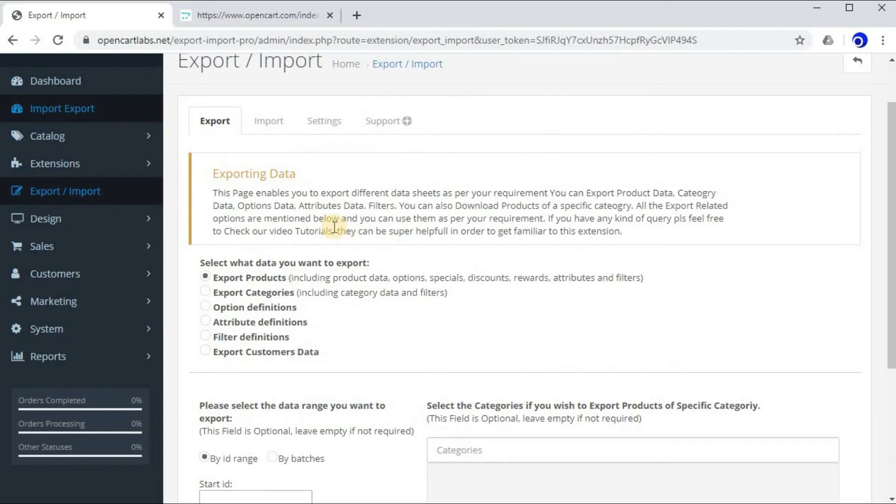
scroll(194, 152, "up", 2)
left_click(115, 93)
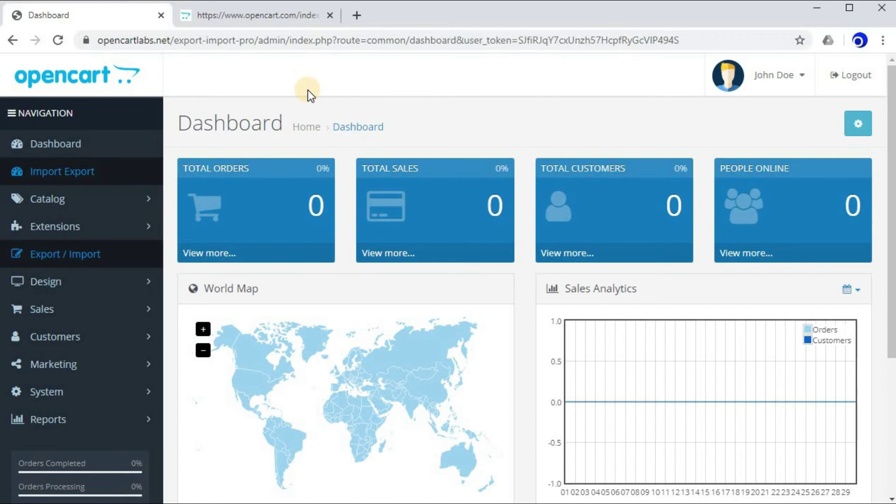
Step: Open the Administrator group for editing under System > Users > User Groups
scroll(307, 90, "down", 3)
left_click(47, 250)
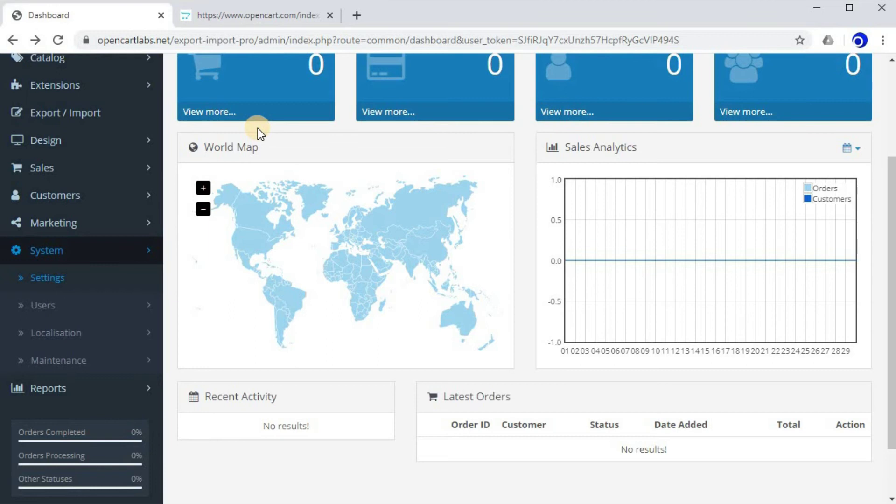
left_click(107, 306)
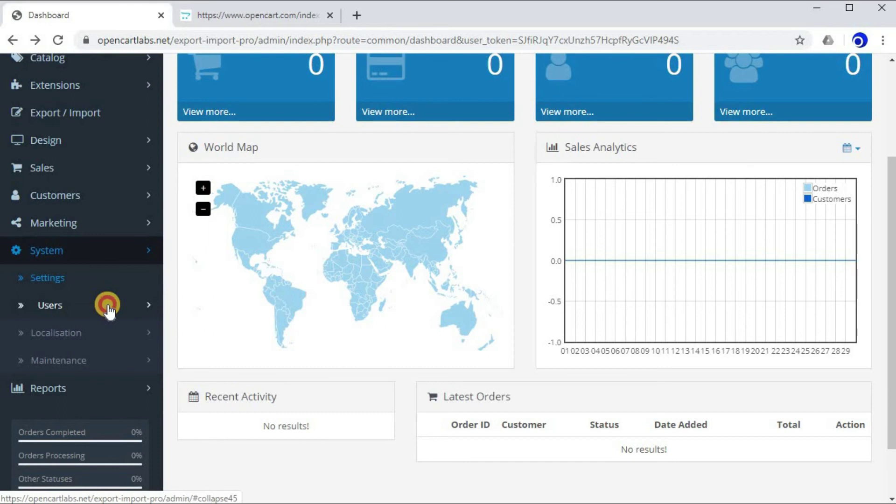
left_click(71, 360)
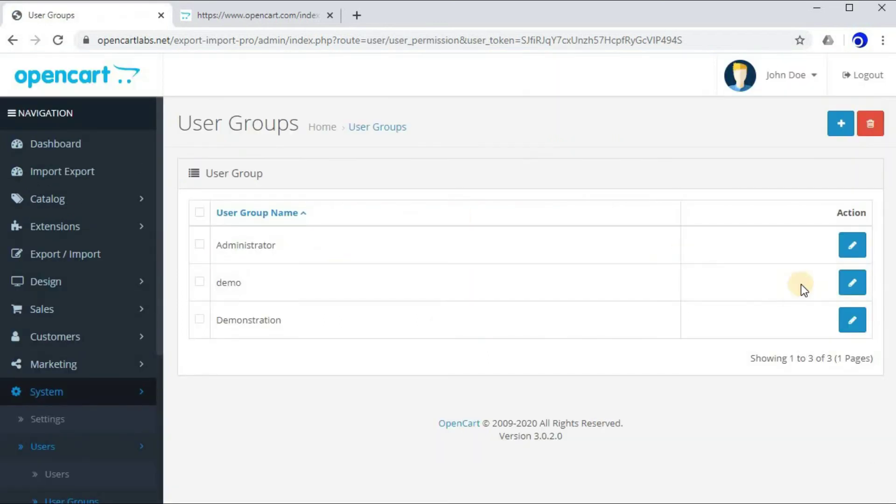
left_click(853, 246)
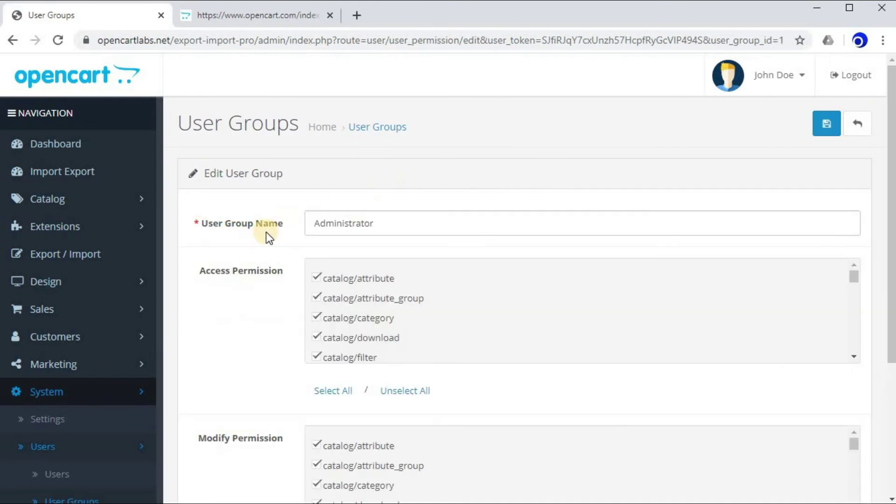
Step: Select all access and modify permissions for Administrator and save the group
scroll(265, 233, "down", 3)
left_click(338, 253)
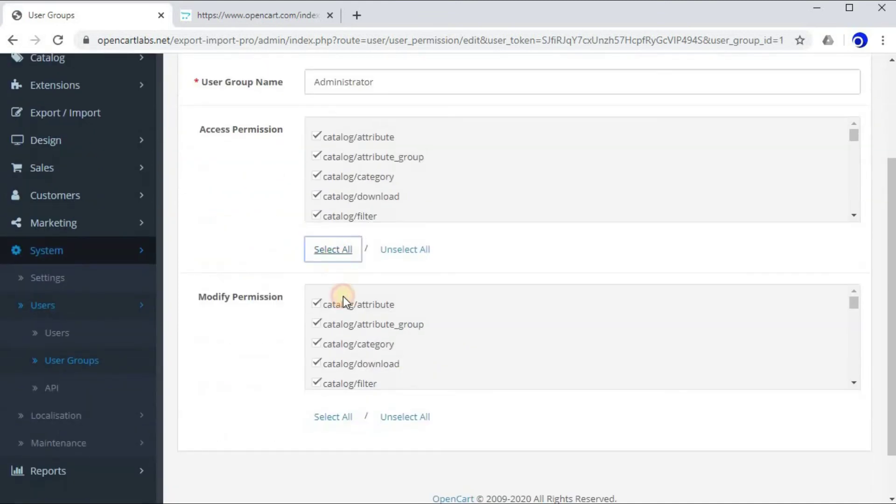
left_click(334, 419)
scroll(420, 340, "down", 5)
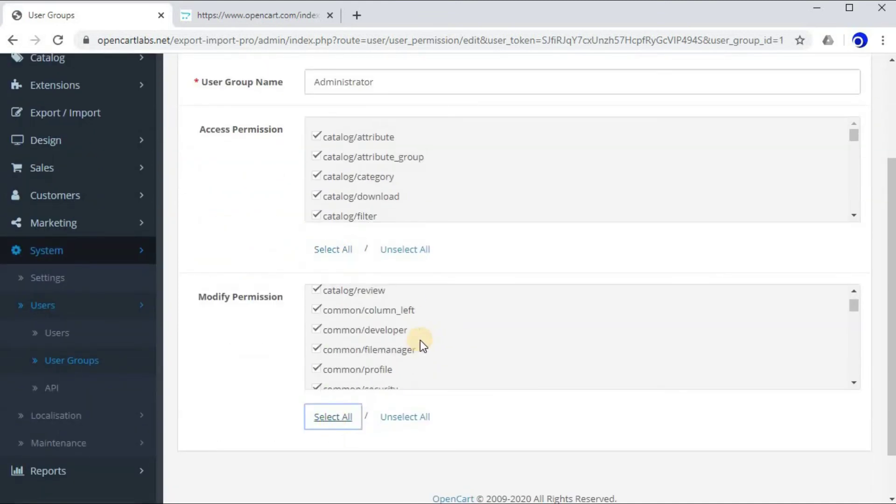
scroll(420, 341, "down", 2)
scroll(623, 240, "up", 3)
left_click(827, 124)
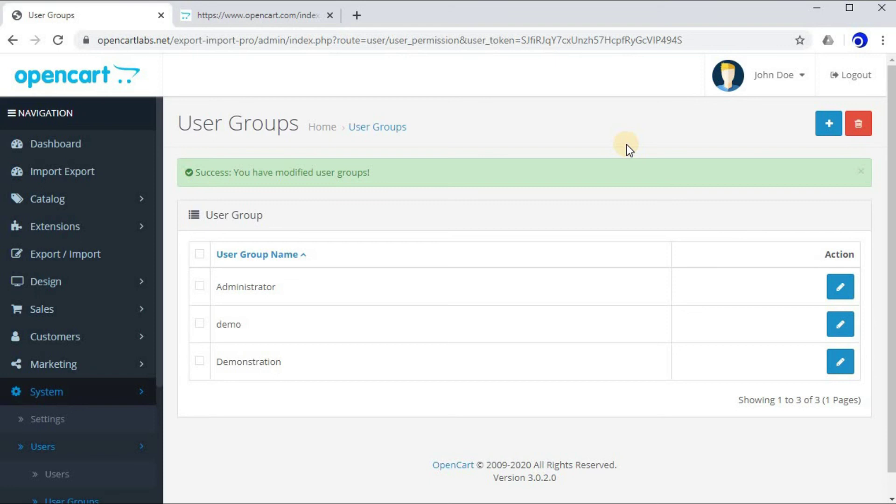
left_click(96, 397)
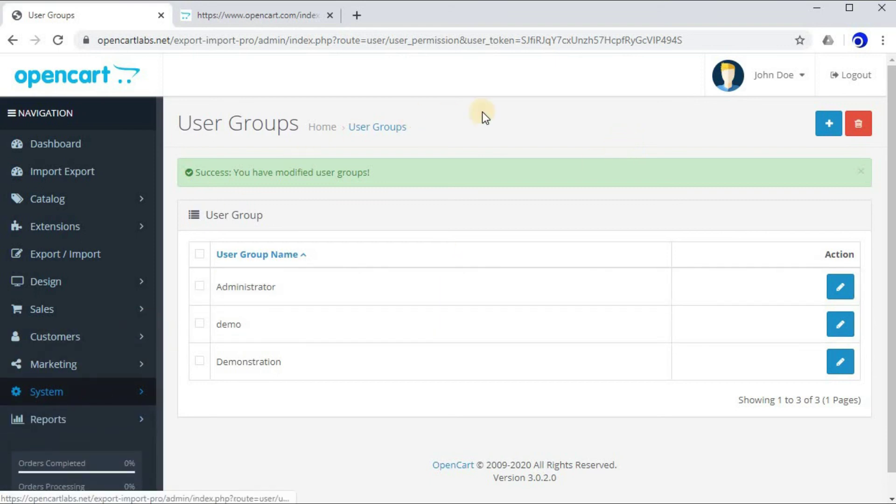